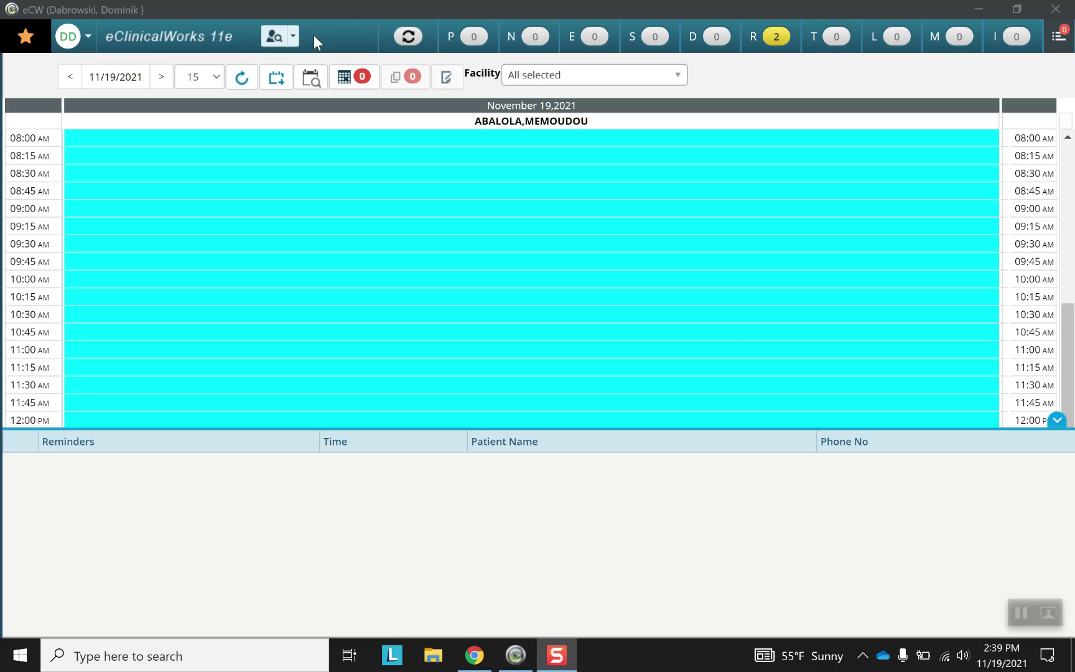
- Search Patient Lookup for 'test' and open the test patient's record born 1982
left_click(293, 35)
left_click(229, 69)
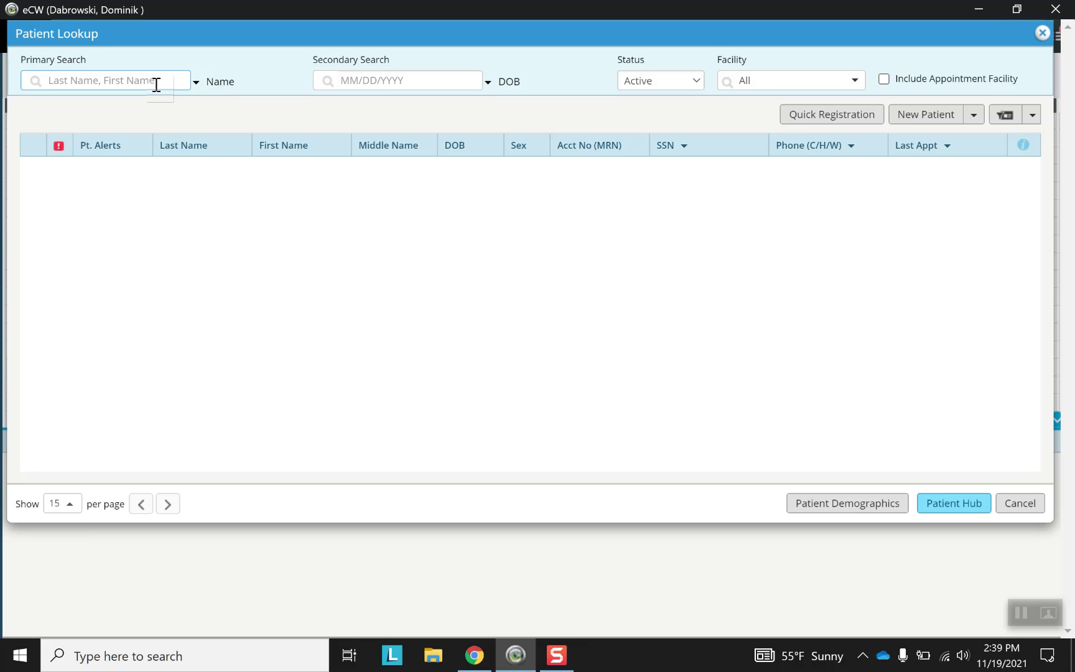
type("test")
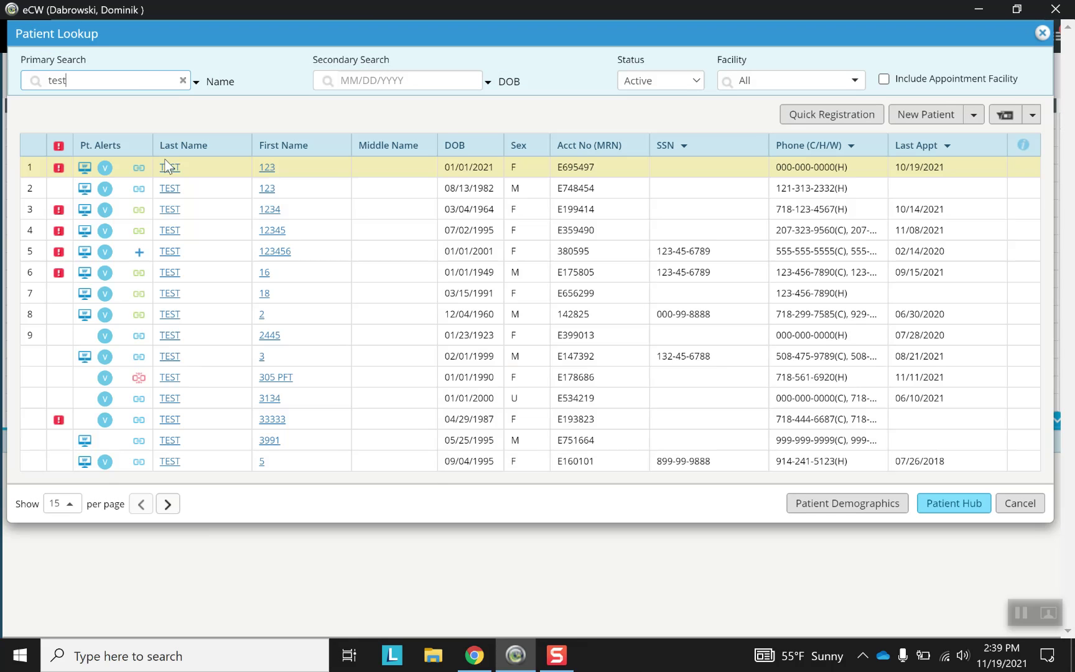
left_click(170, 188)
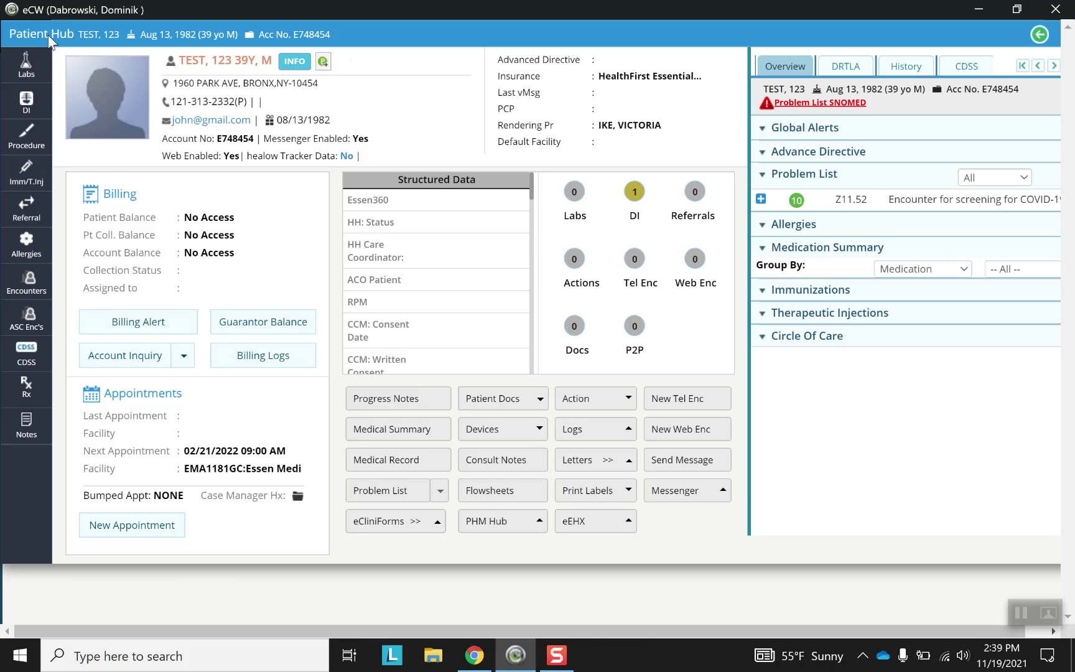
- Open the 02/22/2022 progress note and scroll down to the ROS section
left_click(374, 401)
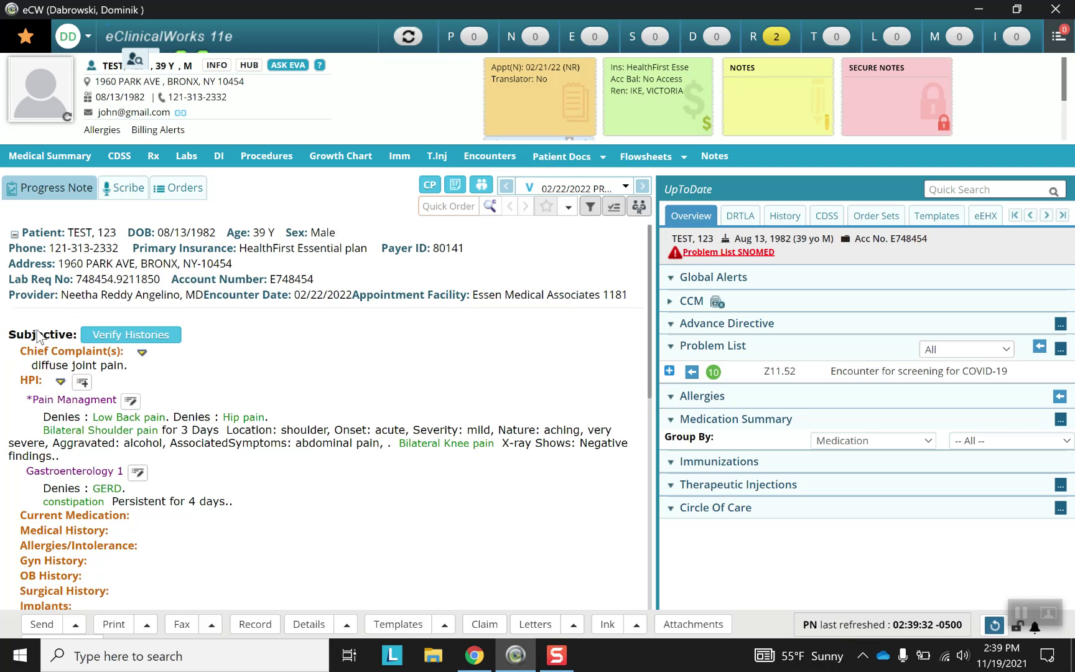
scroll(214, 334, "down", 3)
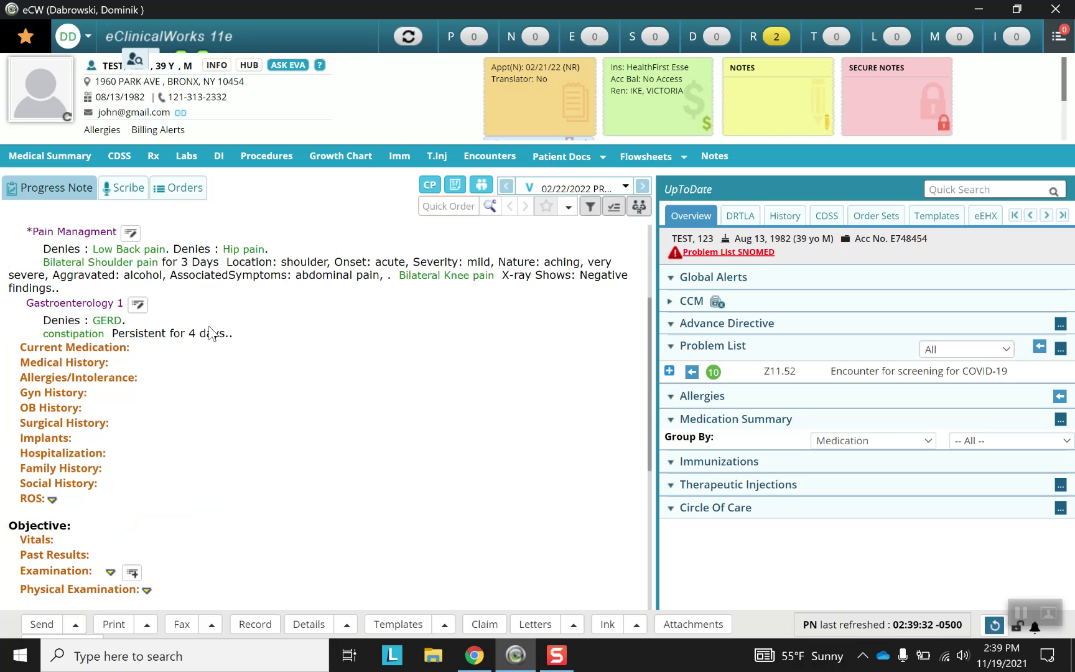
- Start the ROS section, accept the future-dated encounter prompt, and load the Brief ROS list
left_click(29, 503)
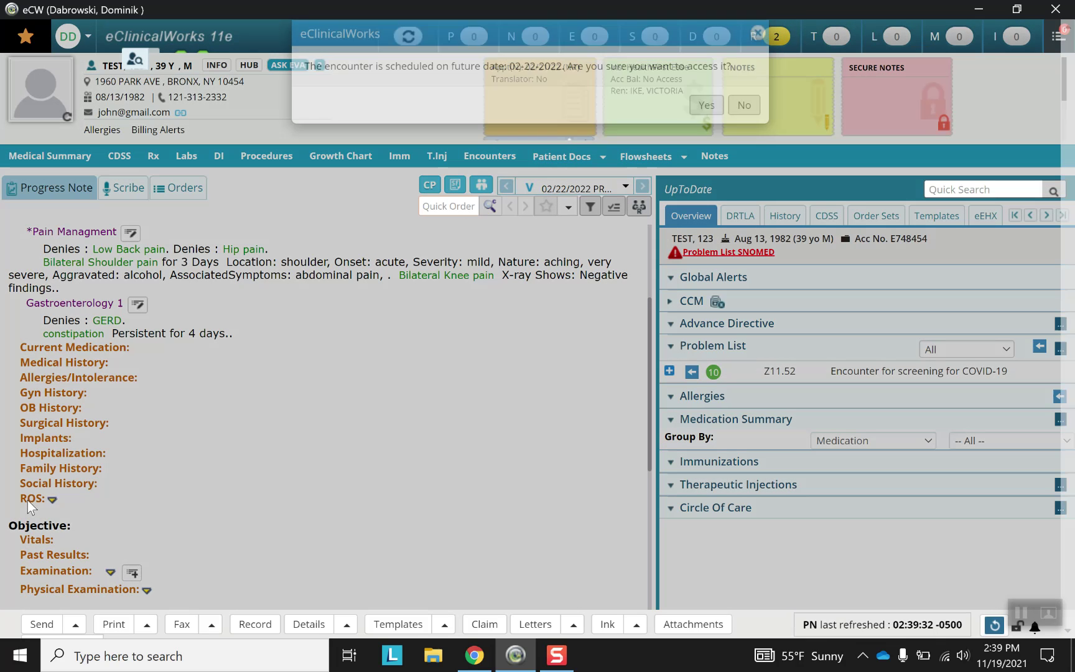
left_click(705, 105)
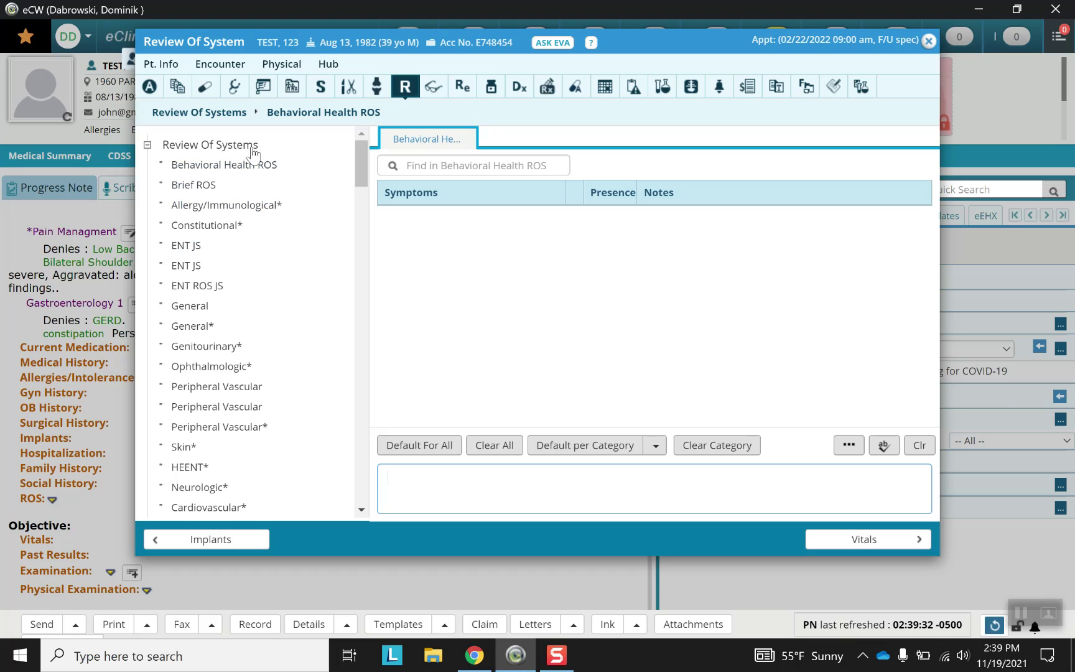
left_click(203, 196)
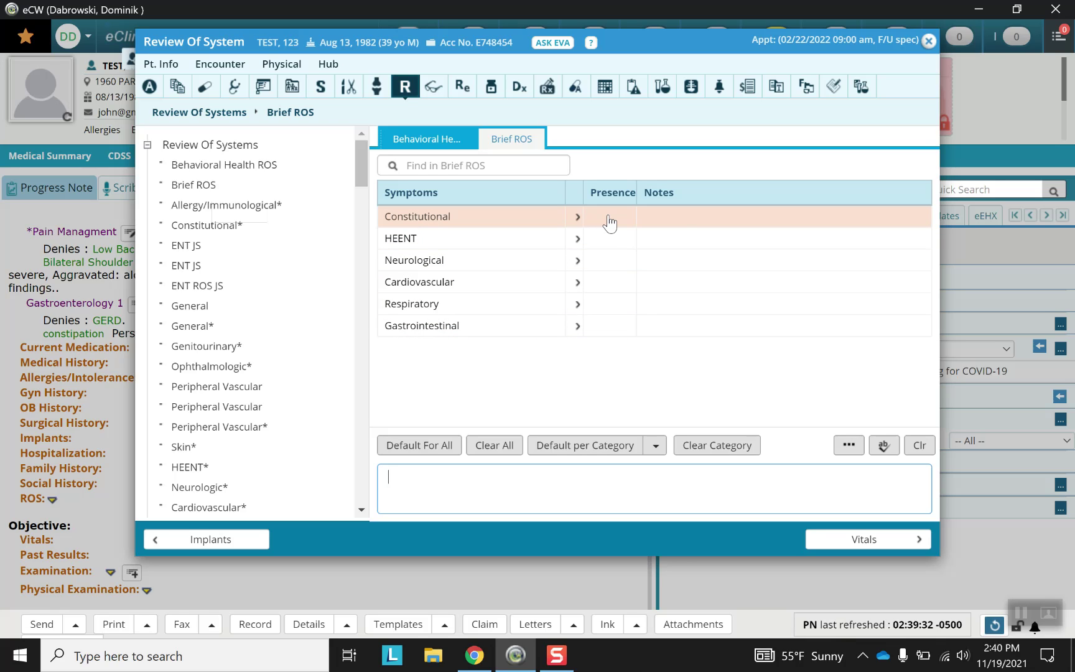
- Note Constitutional as 'no fevers, night sweats or weight loss. Feeling cold at times.'
left_click(681, 220)
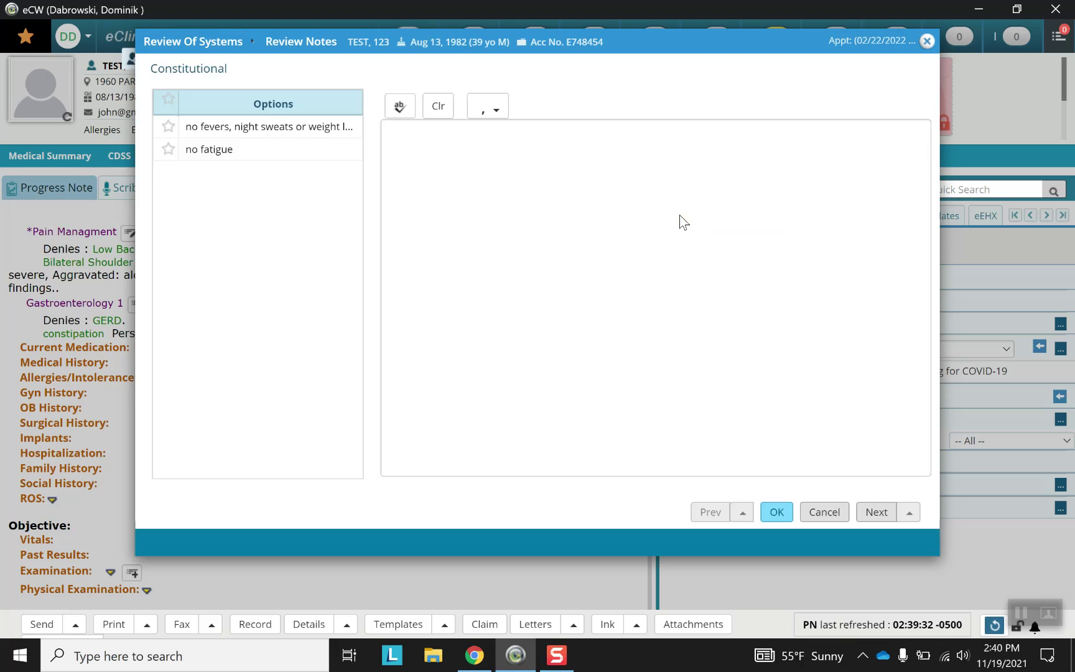
left_click(321, 131)
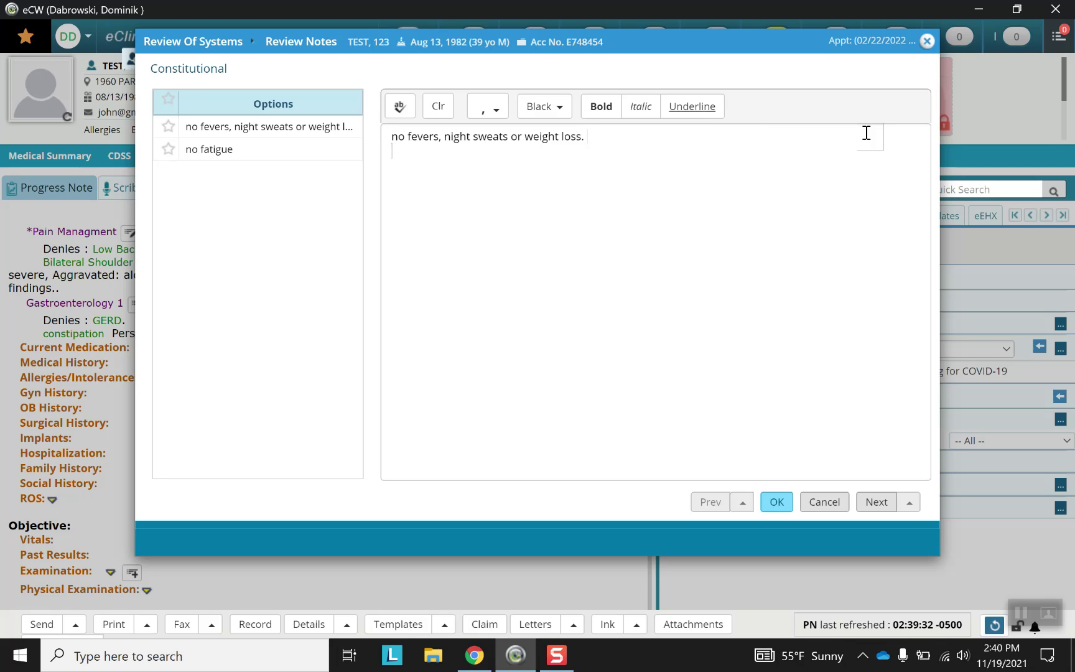
type("Feeling cold at times.")
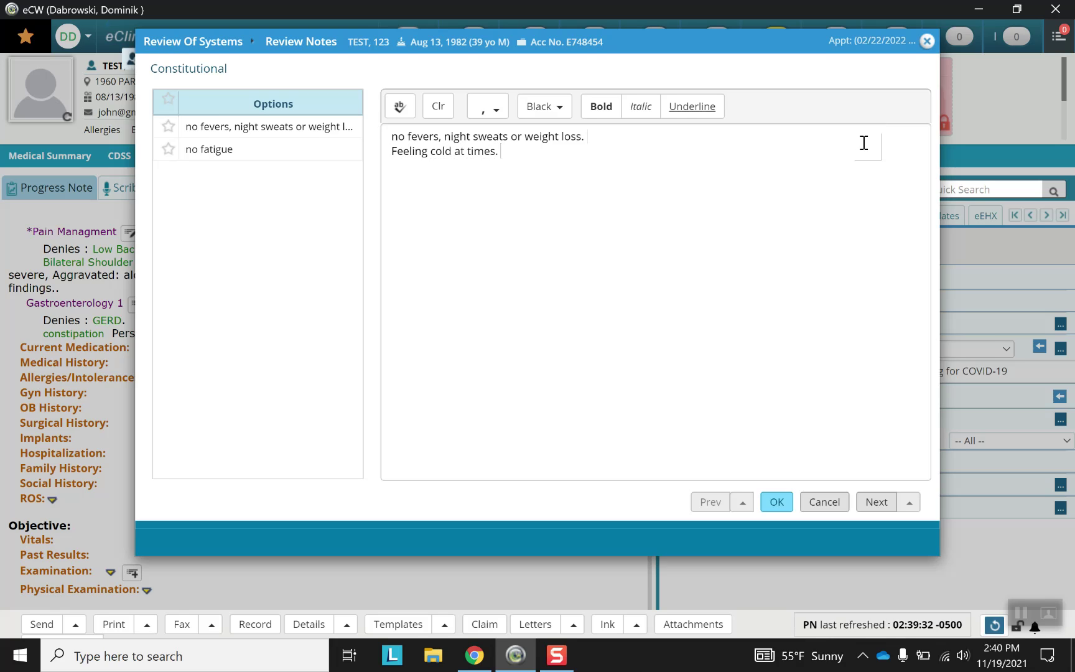
left_click(777, 502)
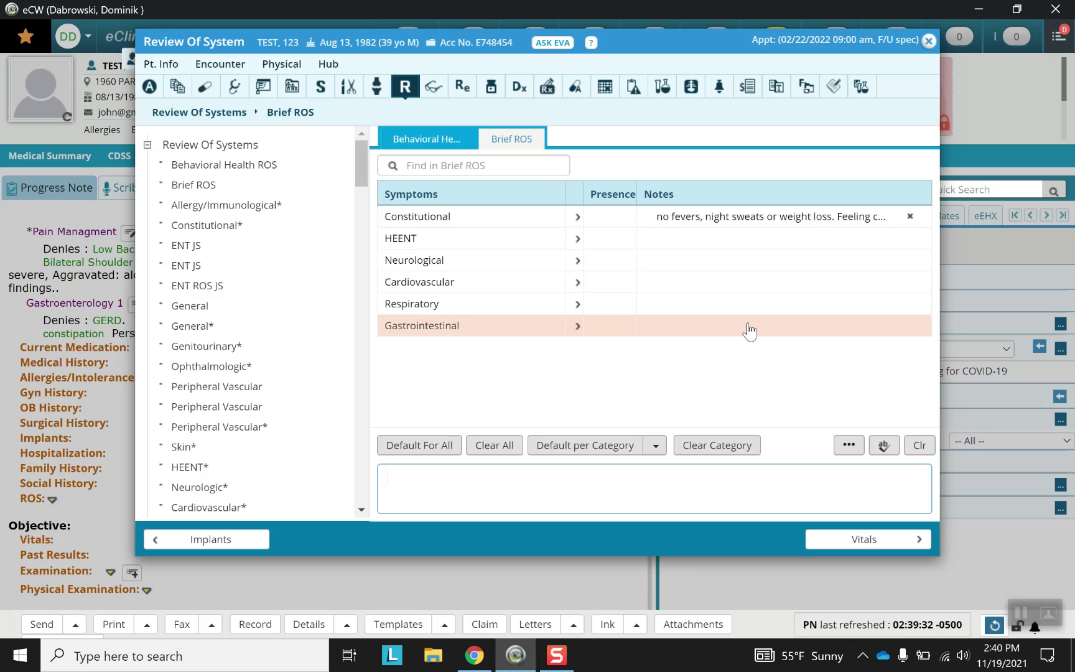
- Load default notes for HEENT and all rows, then clear all ROS notes
left_click(577, 244)
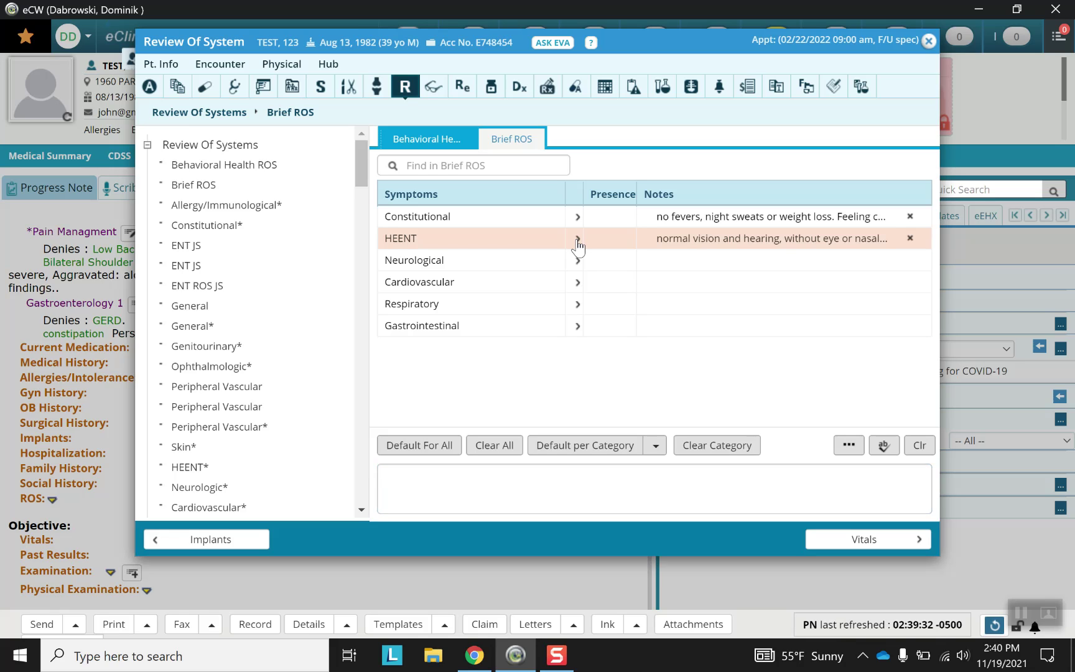
left_click(427, 446)
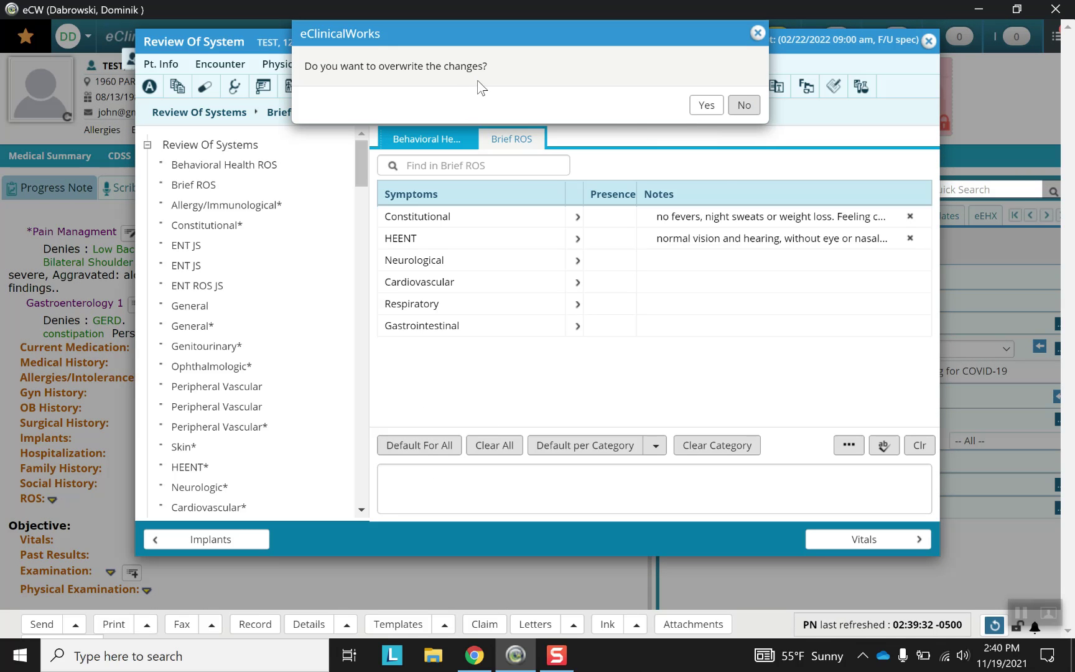
left_click(706, 106)
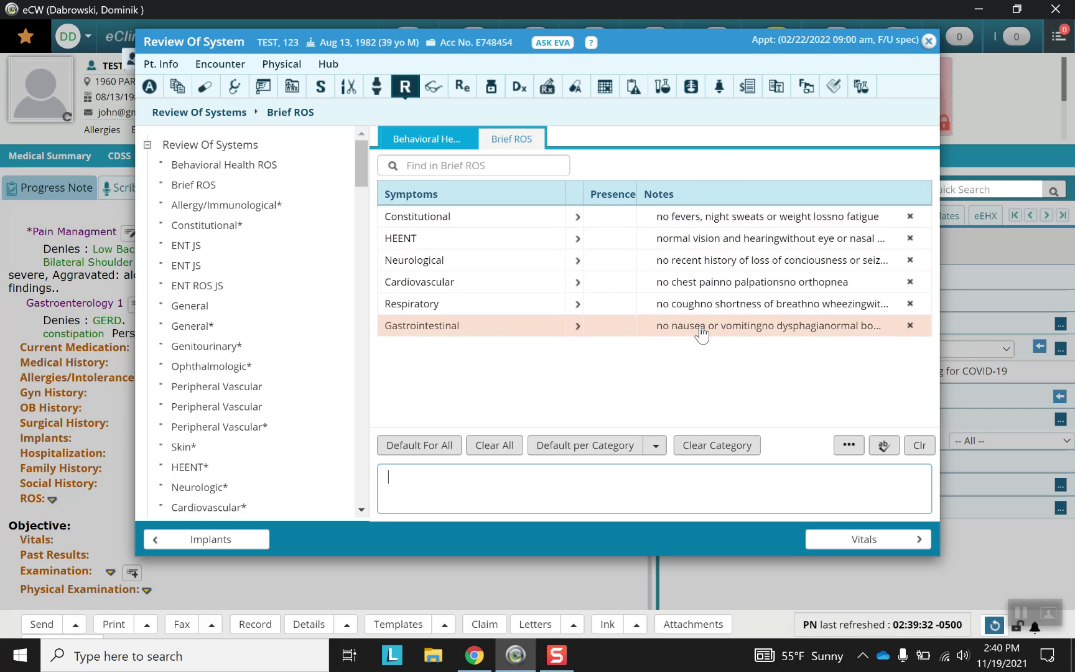
left_click(495, 448)
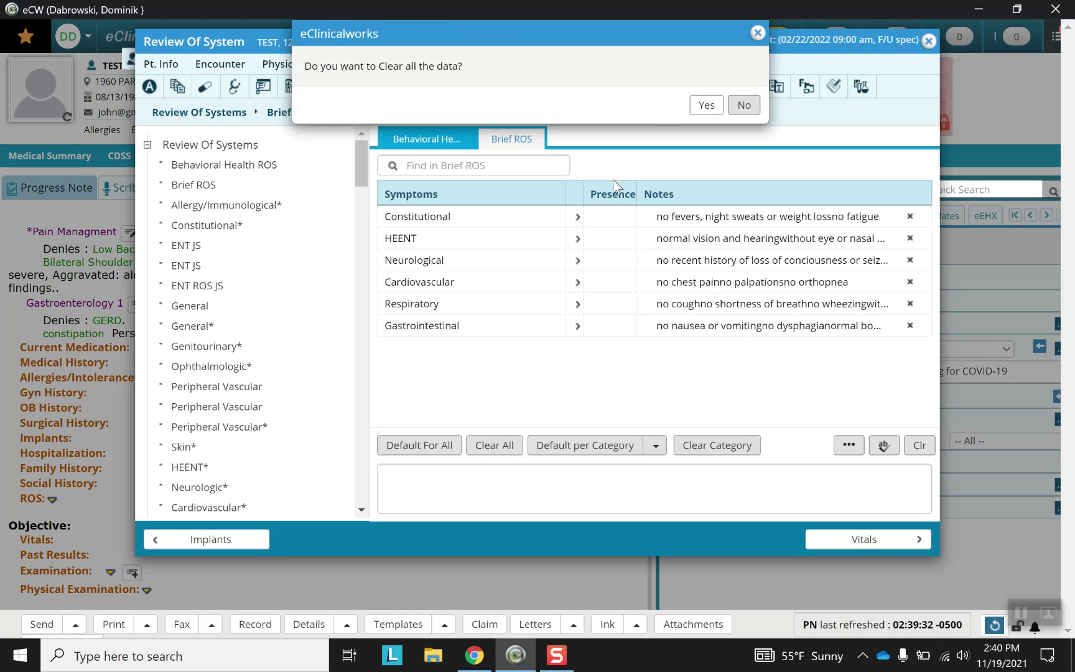
left_click(697, 104)
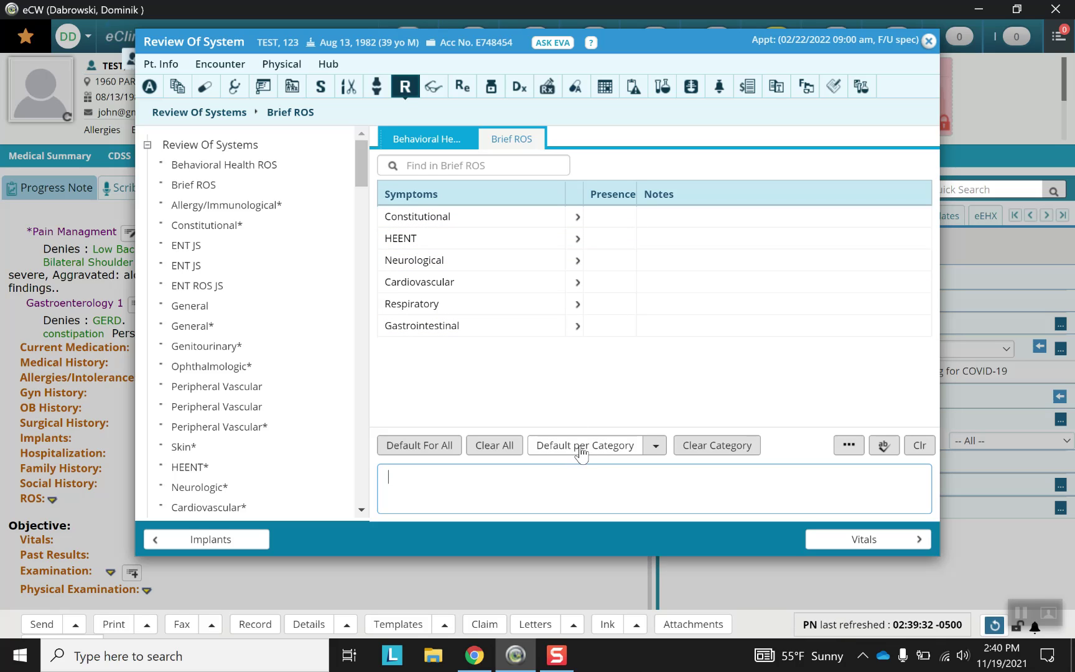
- Apply the per-category default notes, then clear the category's notes
left_click(654, 446)
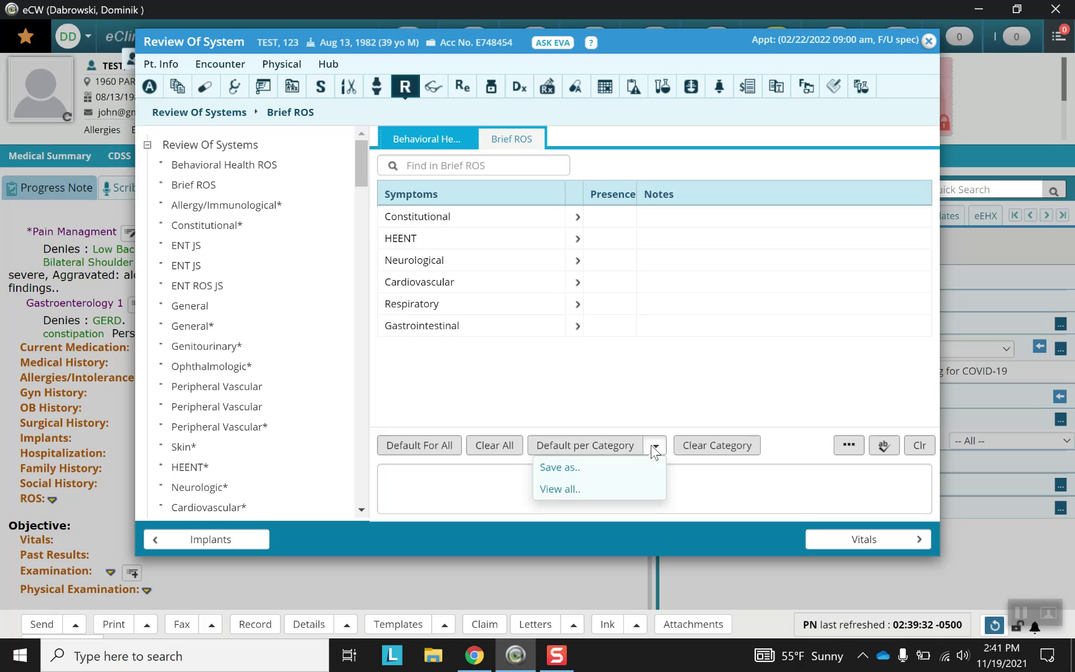
left_click(594, 448)
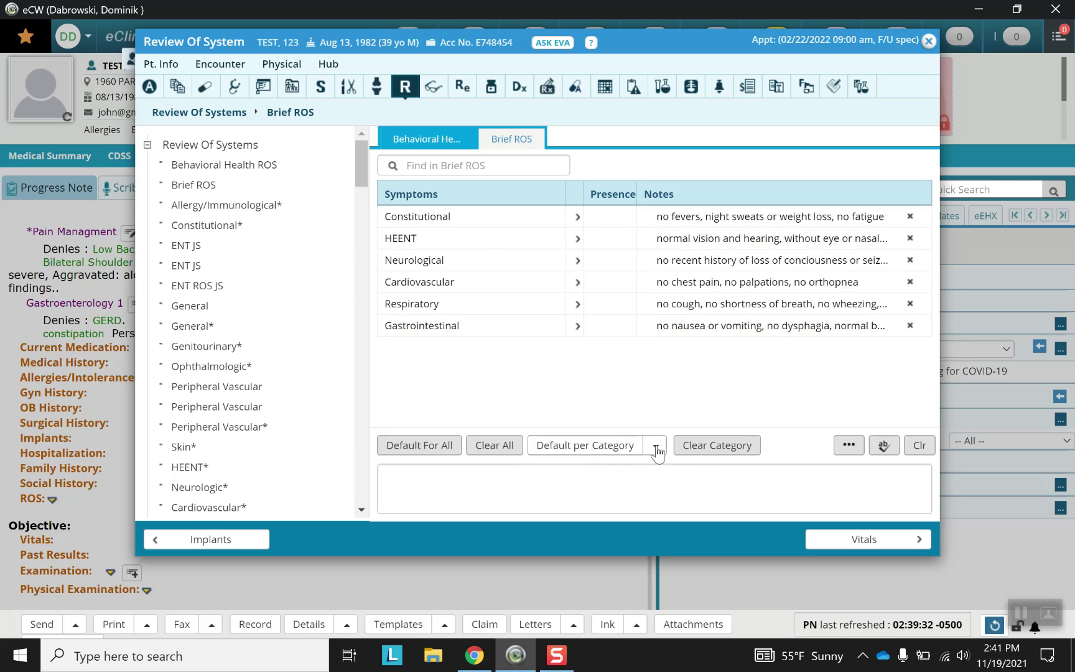
left_click(701, 450)
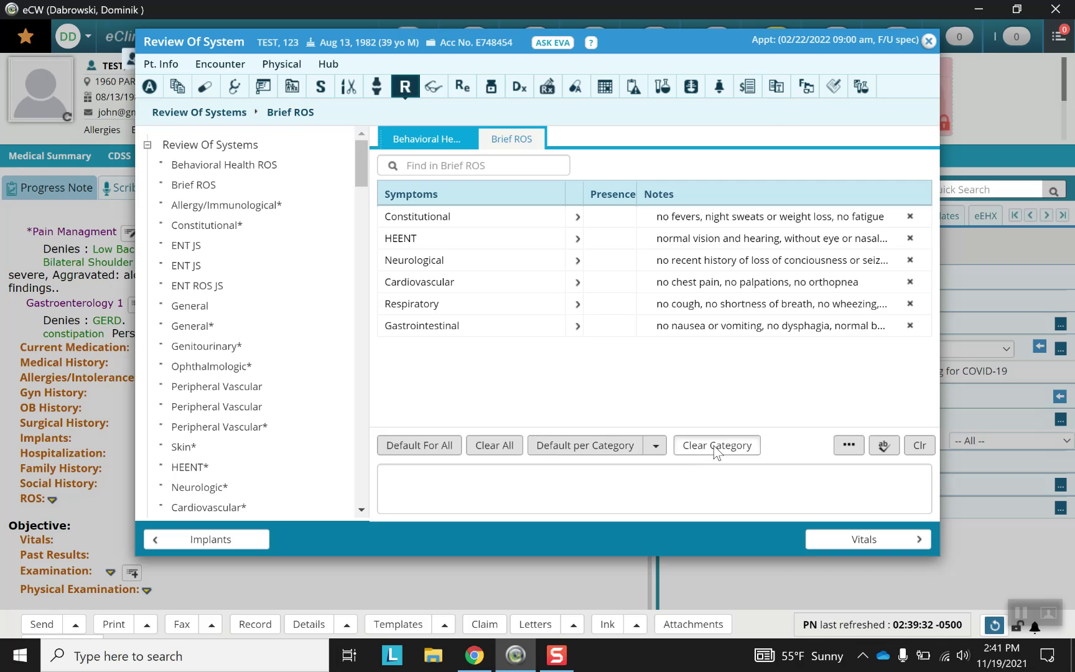
left_click(707, 104)
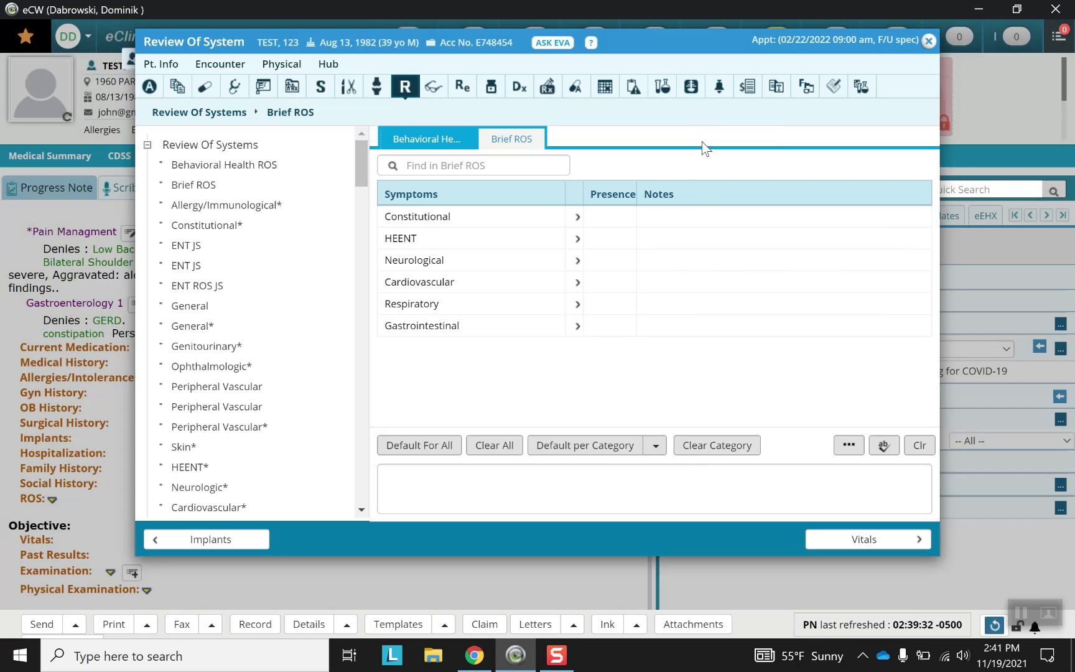
- Enter 'Feeling cold' as the free-text ROS note and move on to Vitals
left_click(497, 469)
type("Feeling cold.")
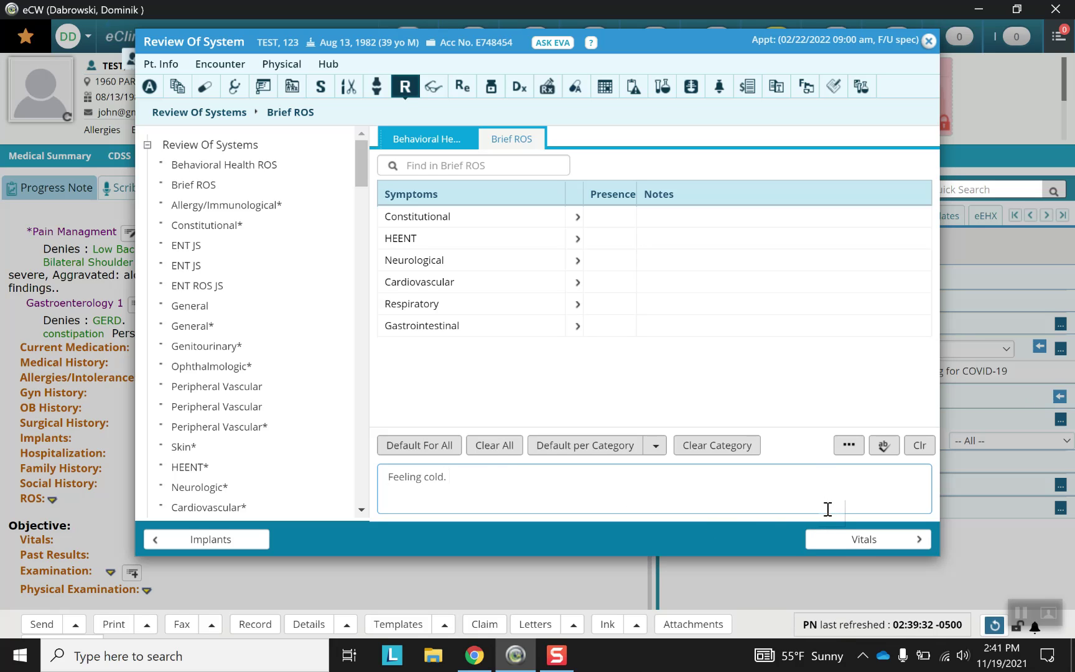
left_click(860, 542)
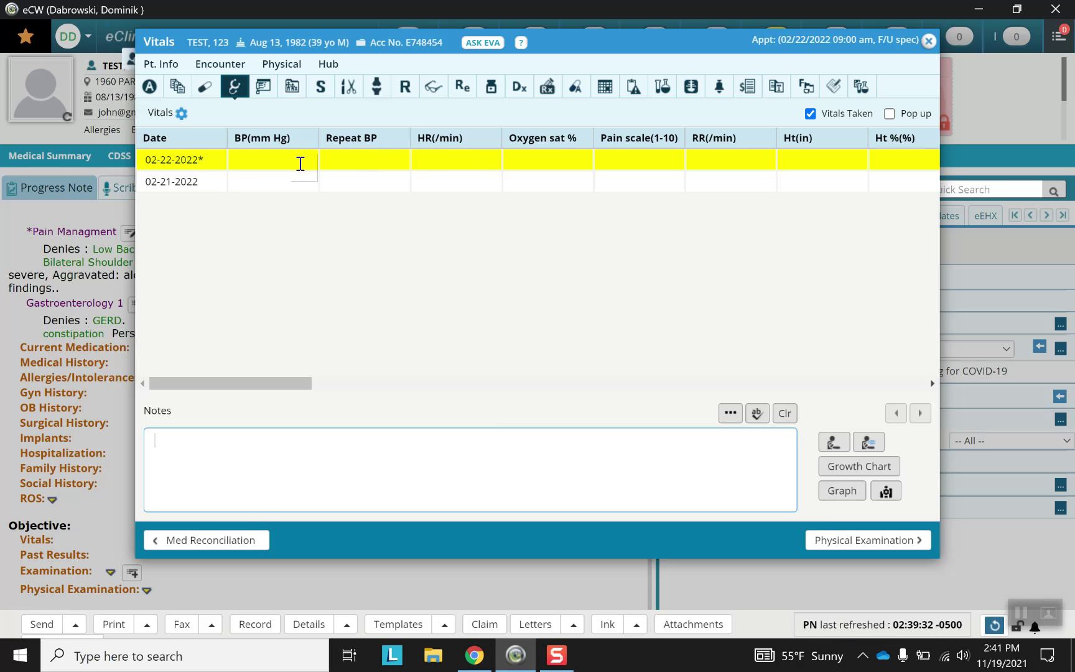
- In the 02-22-2022 row, enter BP 120/80, repeat BP 120/80, HR 95, O2 sat 98 and RR 12
left_click_drag(248, 382, 195, 384)
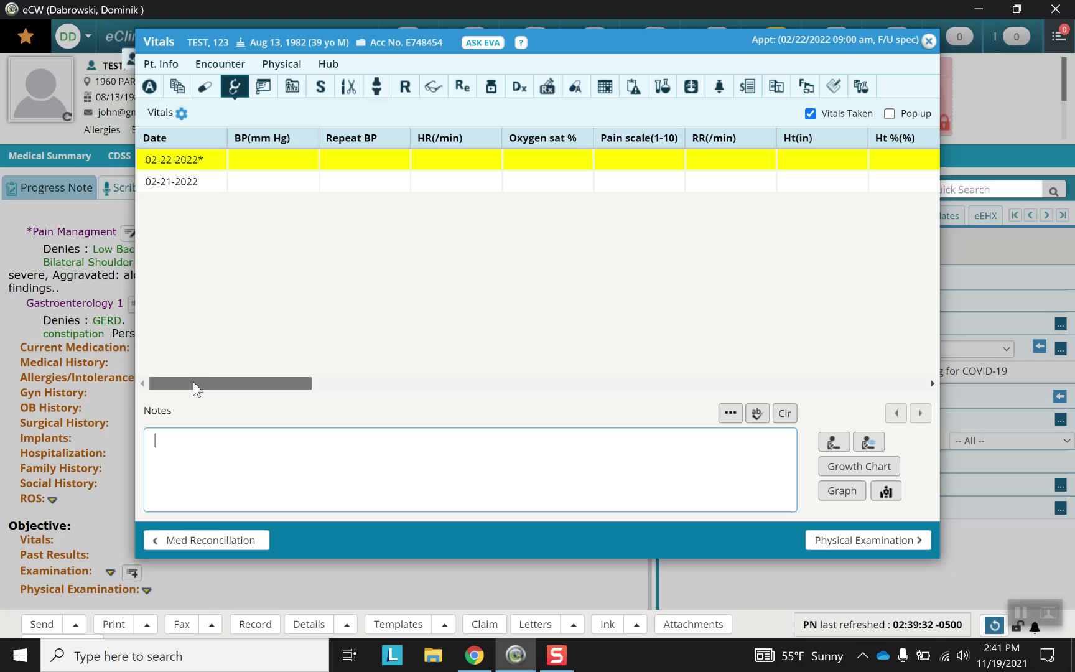
left_click(307, 163)
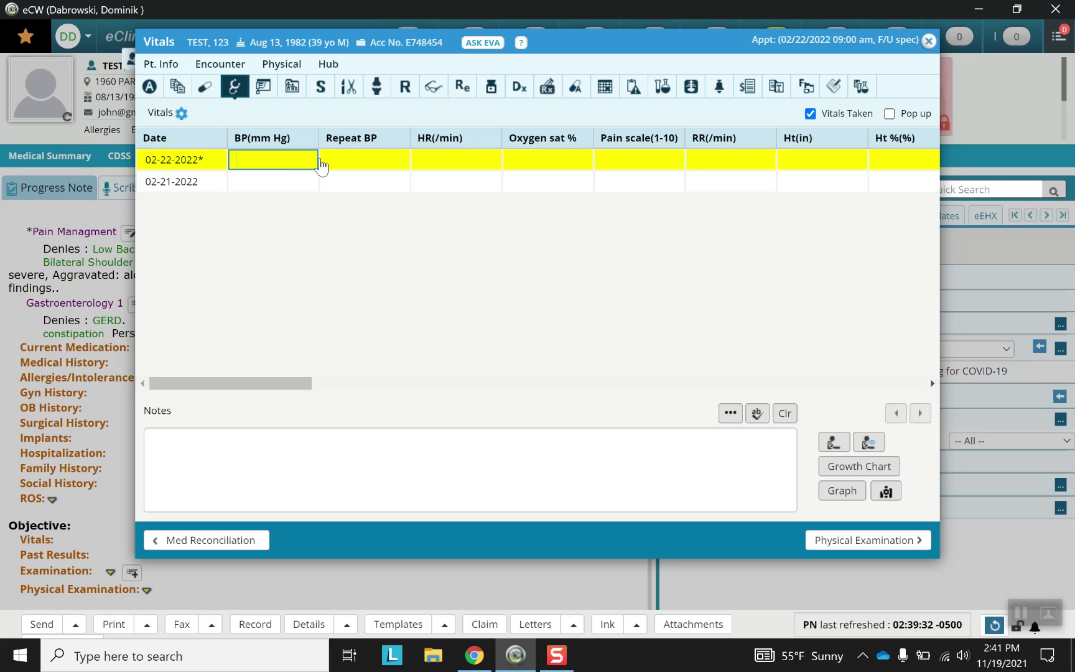
type("120/80")
key("Tab")
type("12")
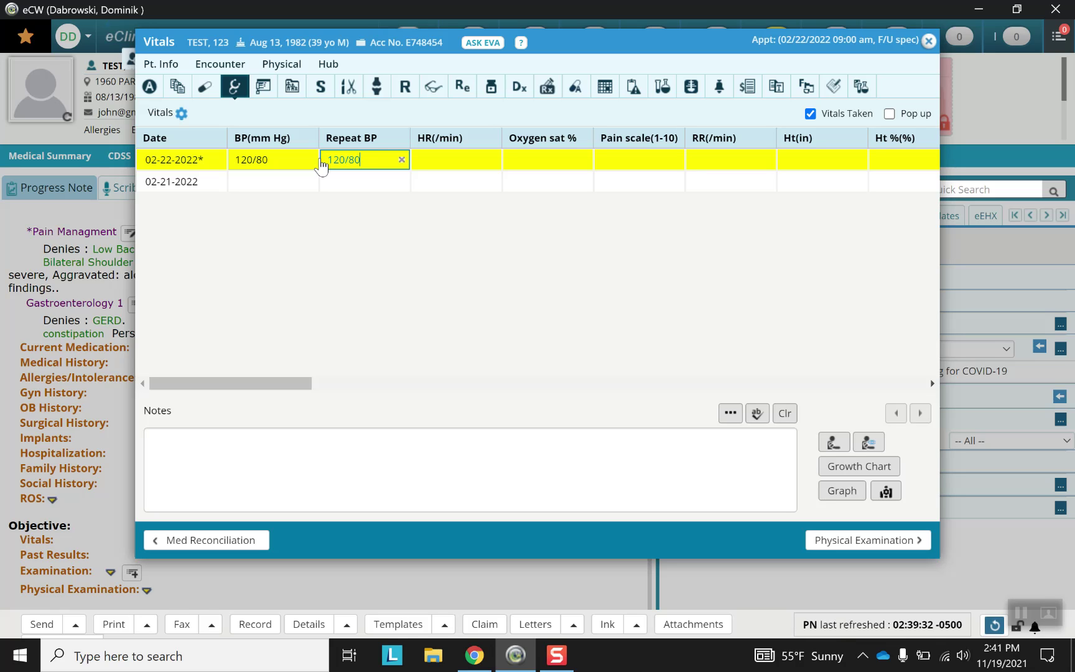
key("Tab")
type("95")
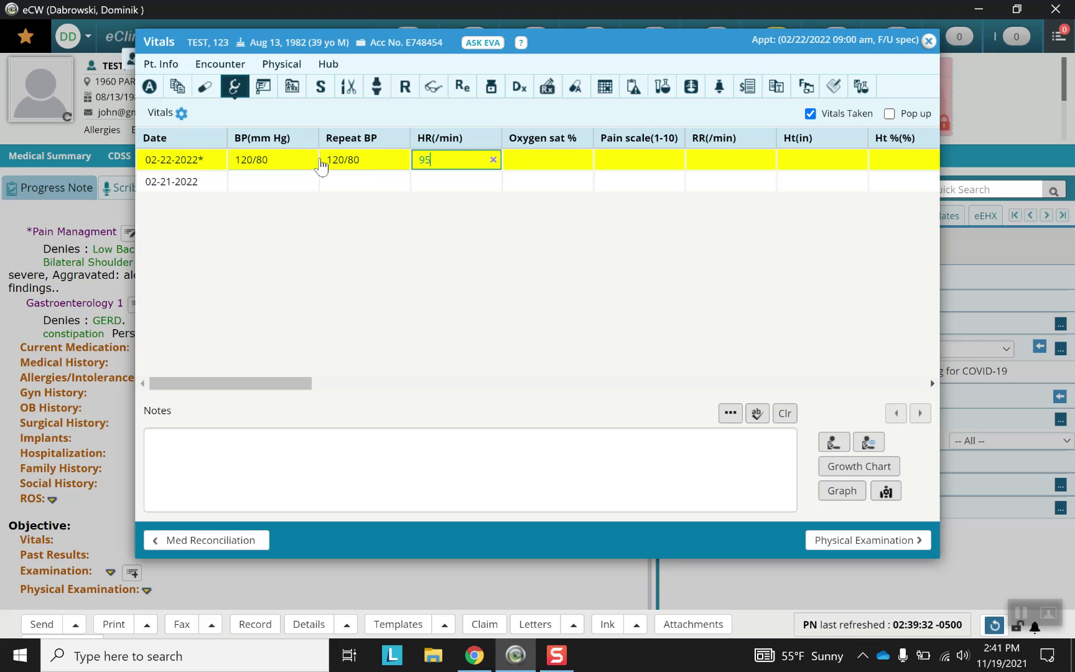
key("Tab")
type("98")
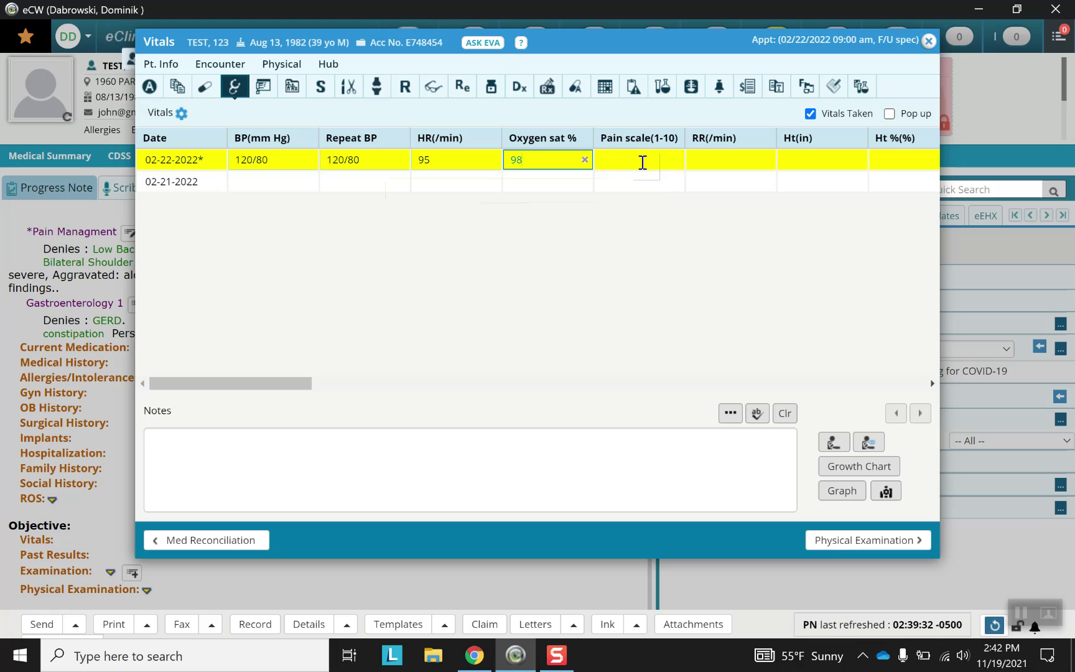
left_click(715, 160)
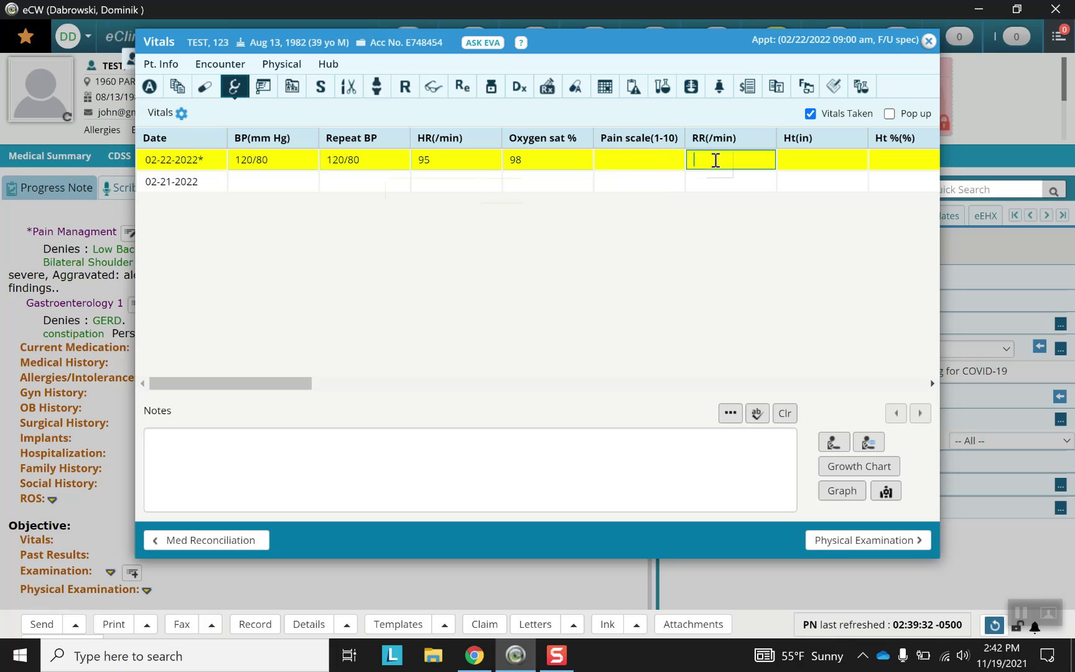
type("12")
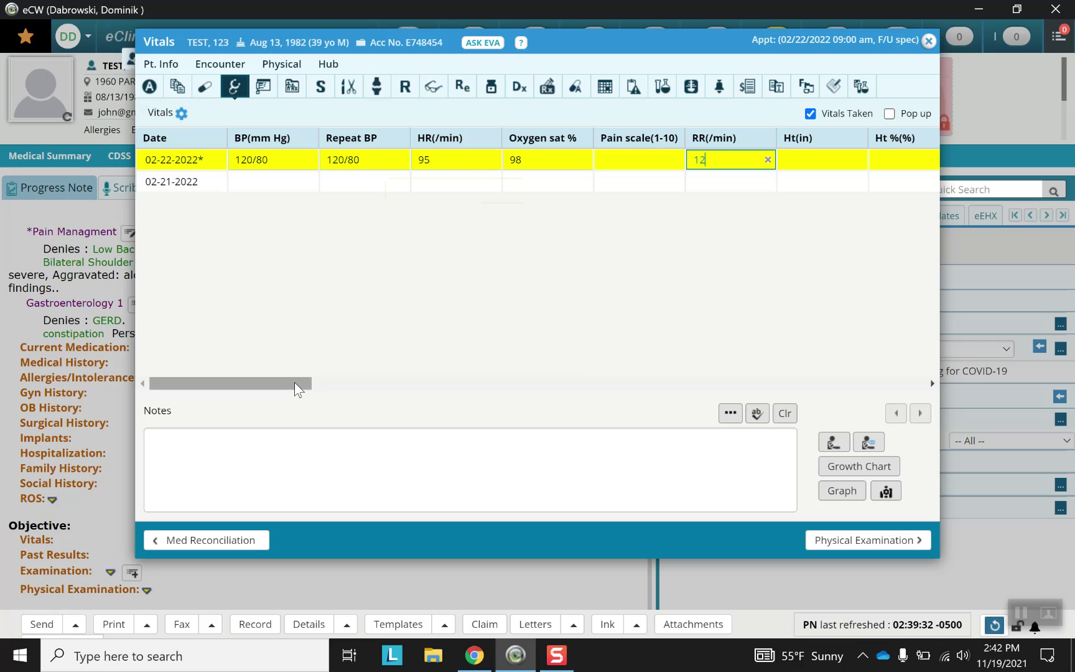
left_click_drag(294, 382, 382, 377)
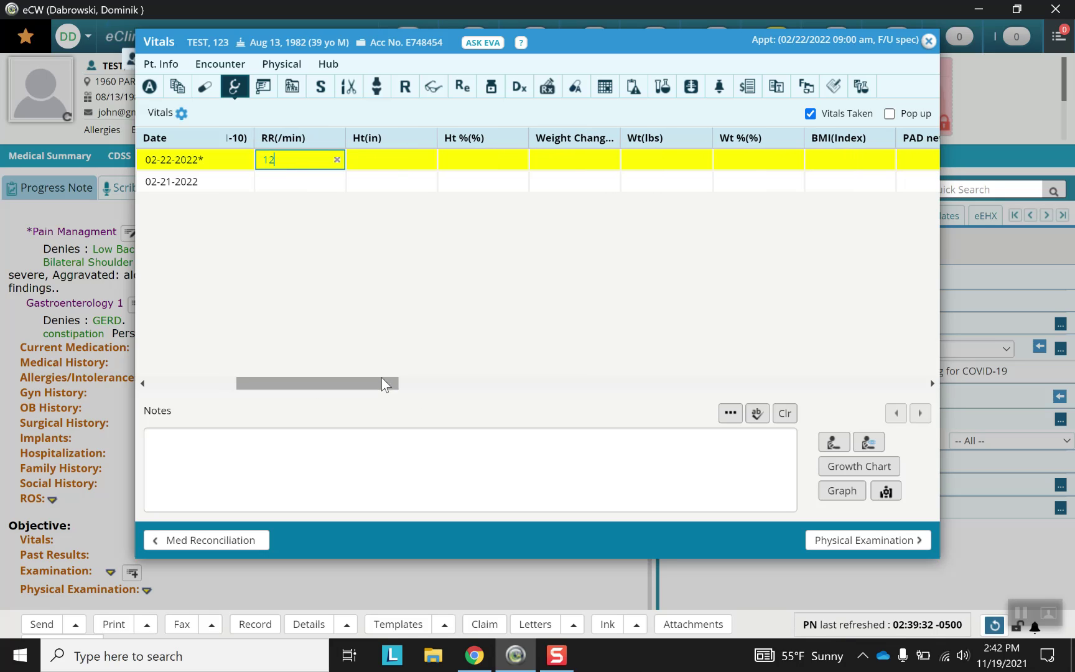
- Enter height 66 in, weight 157 lbs and weight change +5, giving BMI 25.34
left_click(391, 159)
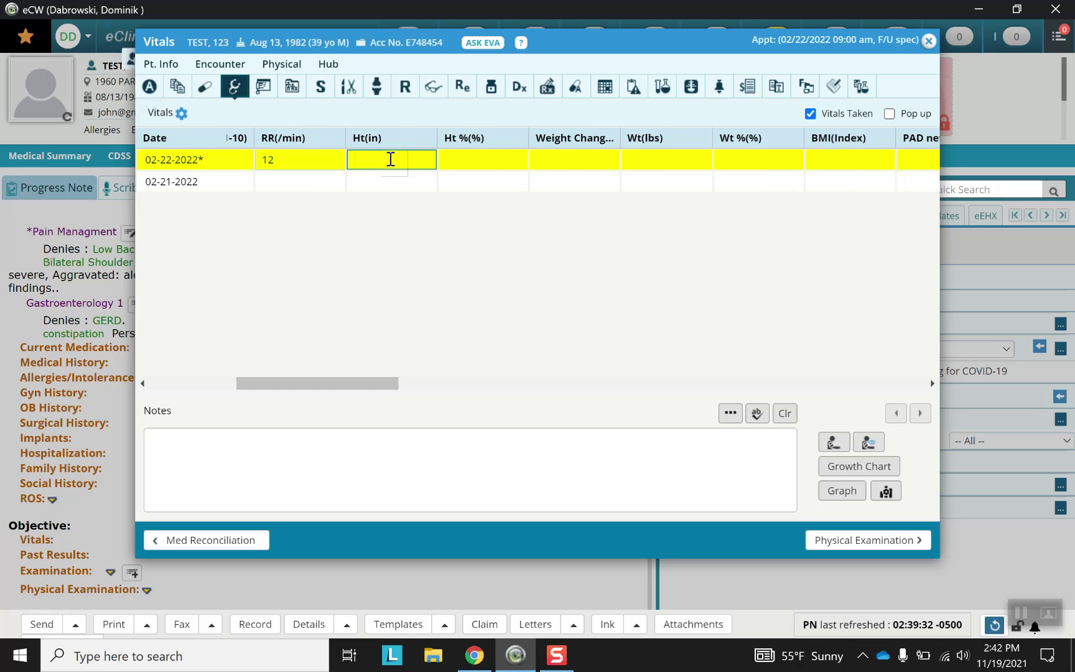
type("66")
left_click(640, 157)
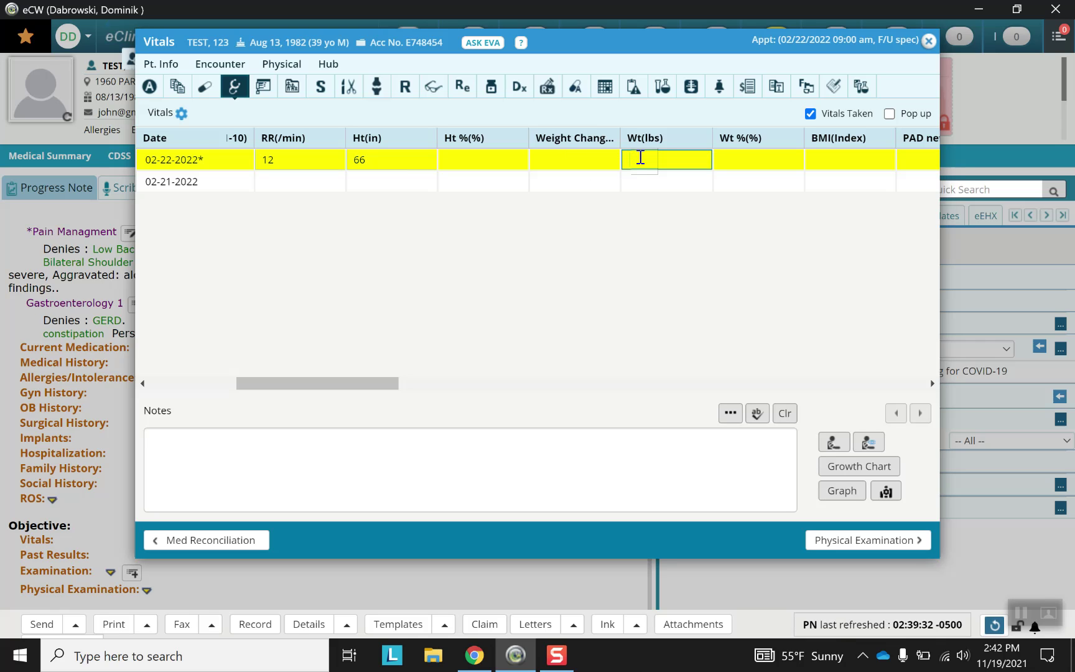
type("150")
left_click(737, 159)
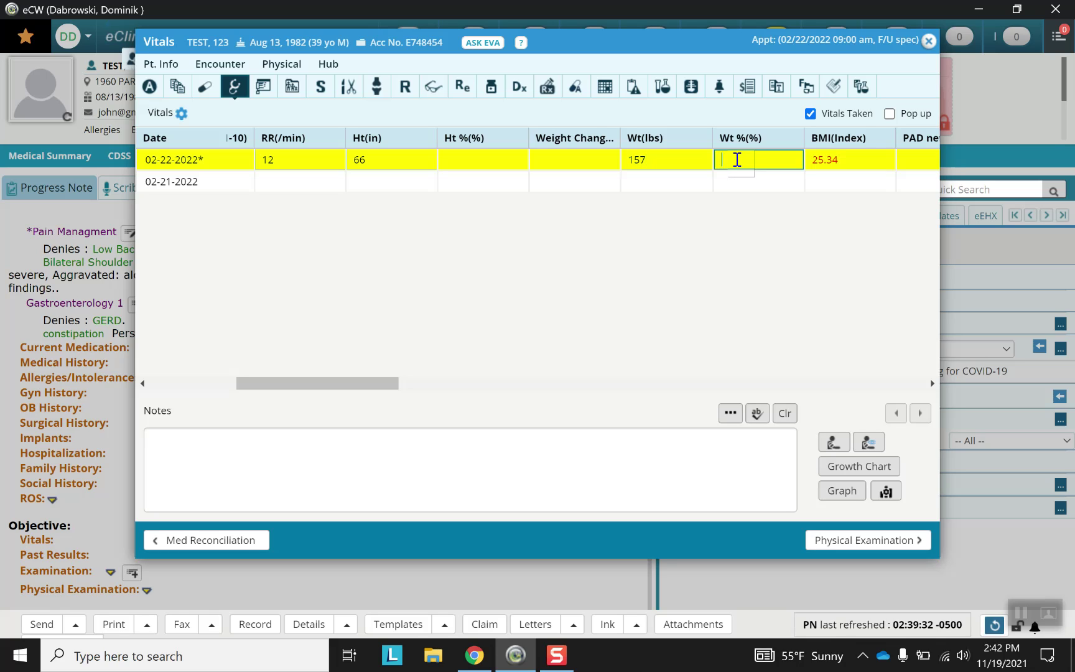
mouse_move(822, 163)
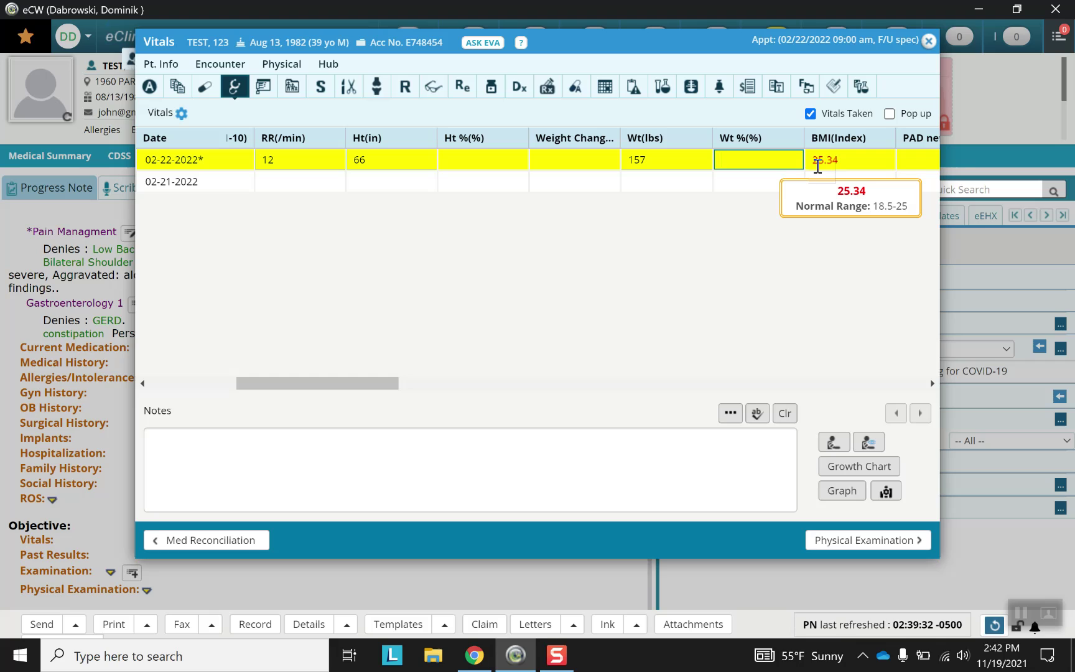
left_click(600, 161)
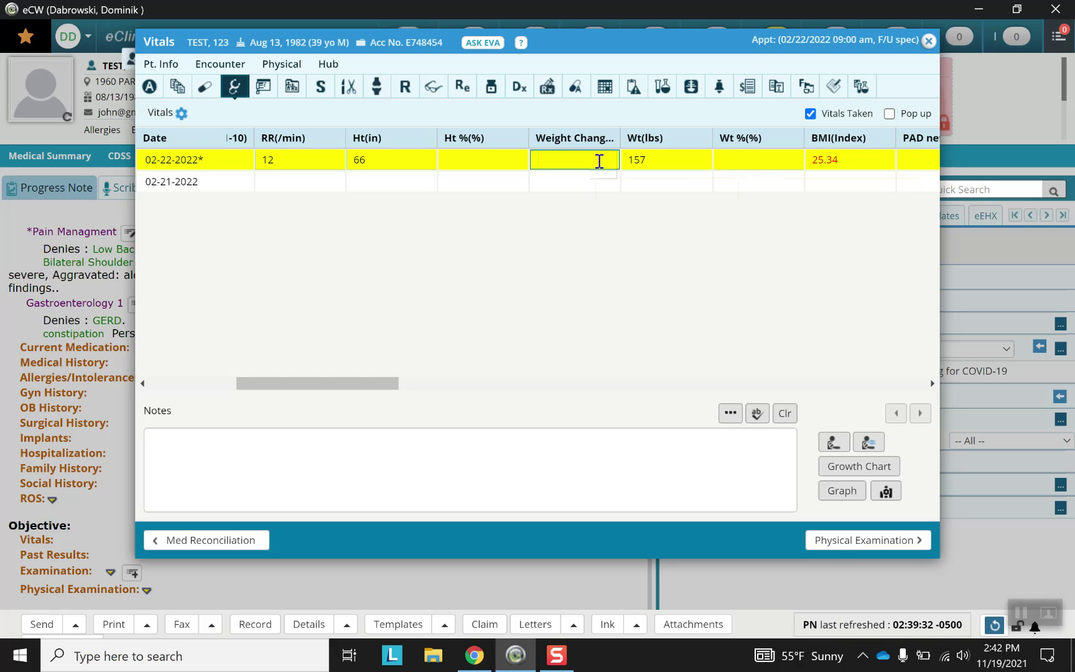
type("+5")
left_click(759, 158)
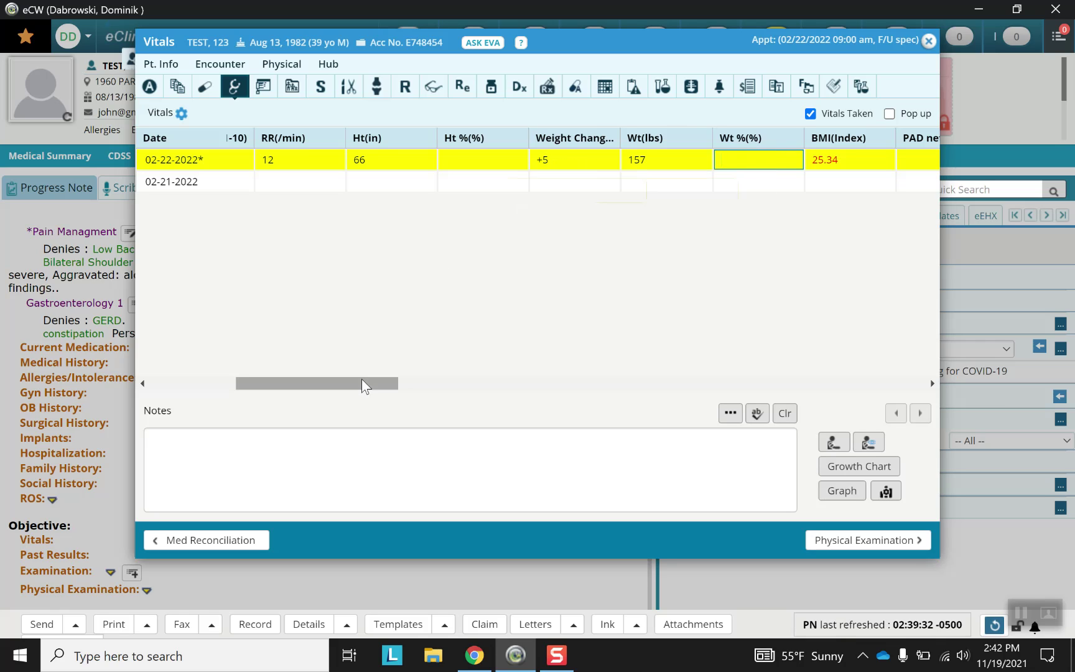
left_click_drag(361, 381, 488, 378)
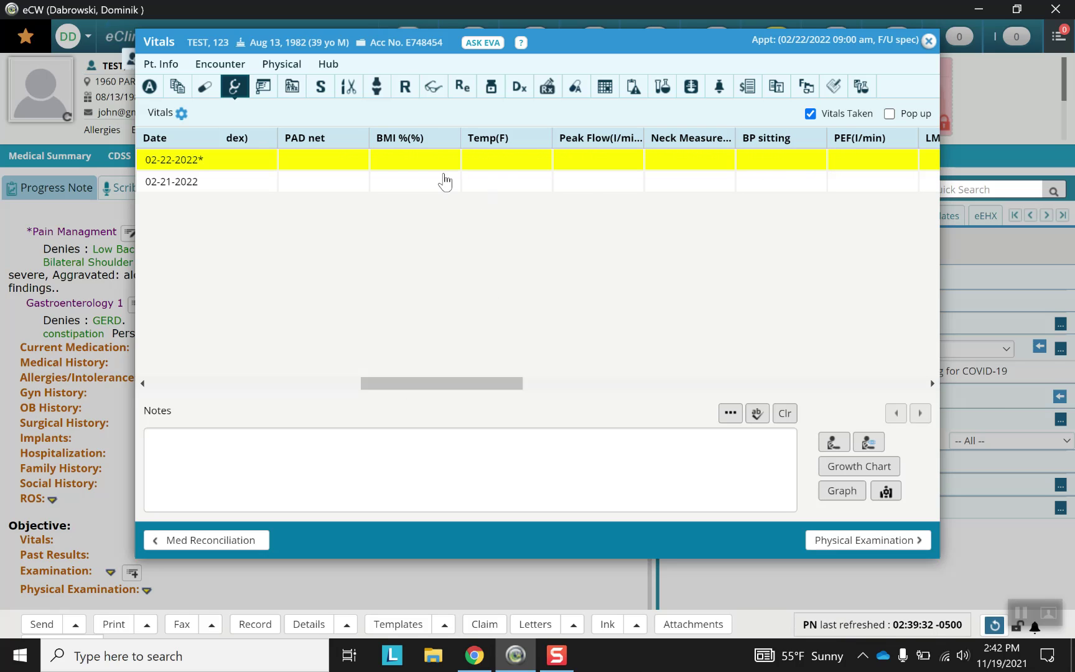
- Enter temperature 99.7 °F, Vision (Both) '20./20' and smoking status 'no'
left_click(501, 160)
type("99.7")
left_click_drag(481, 380, 522, 383)
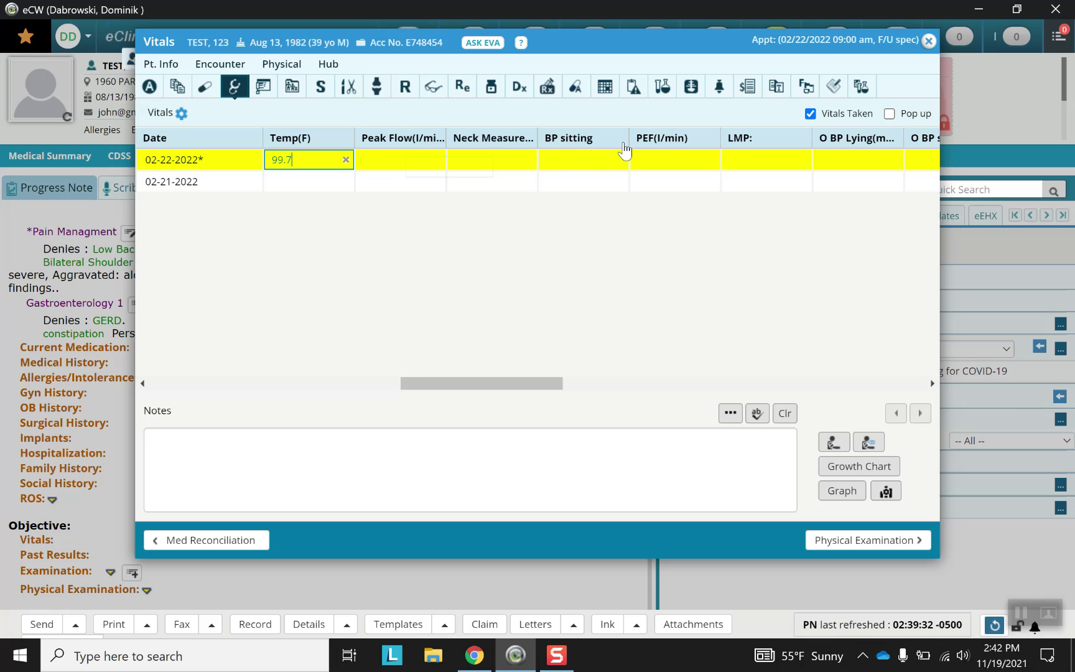
left_click_drag(544, 383, 616, 369)
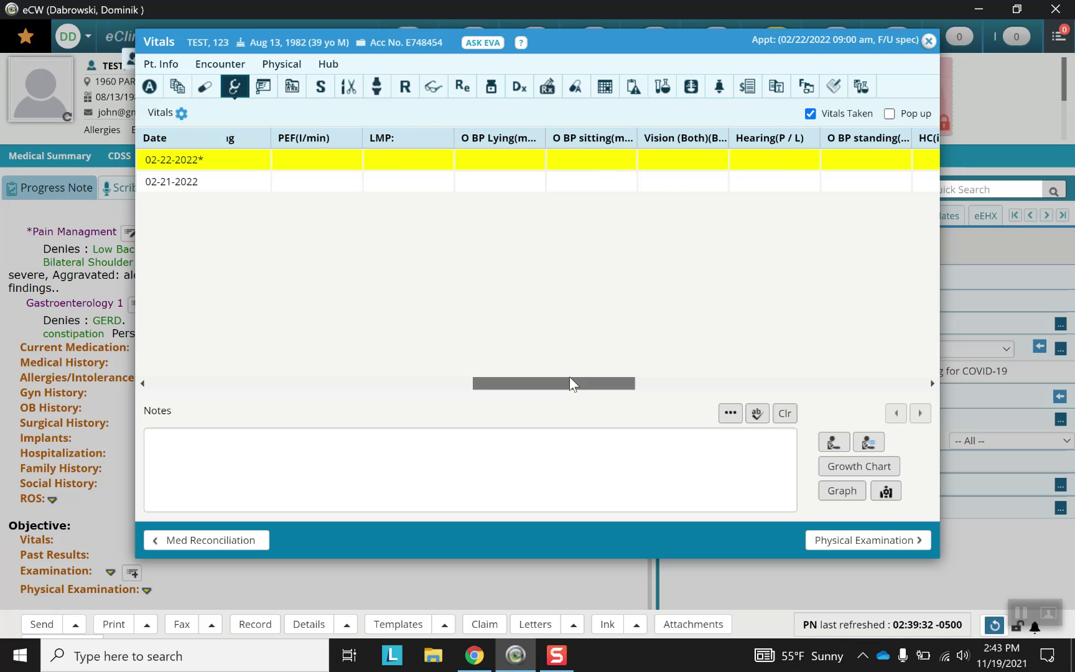
left_click_drag(569, 381, 599, 377)
left_click(526, 160)
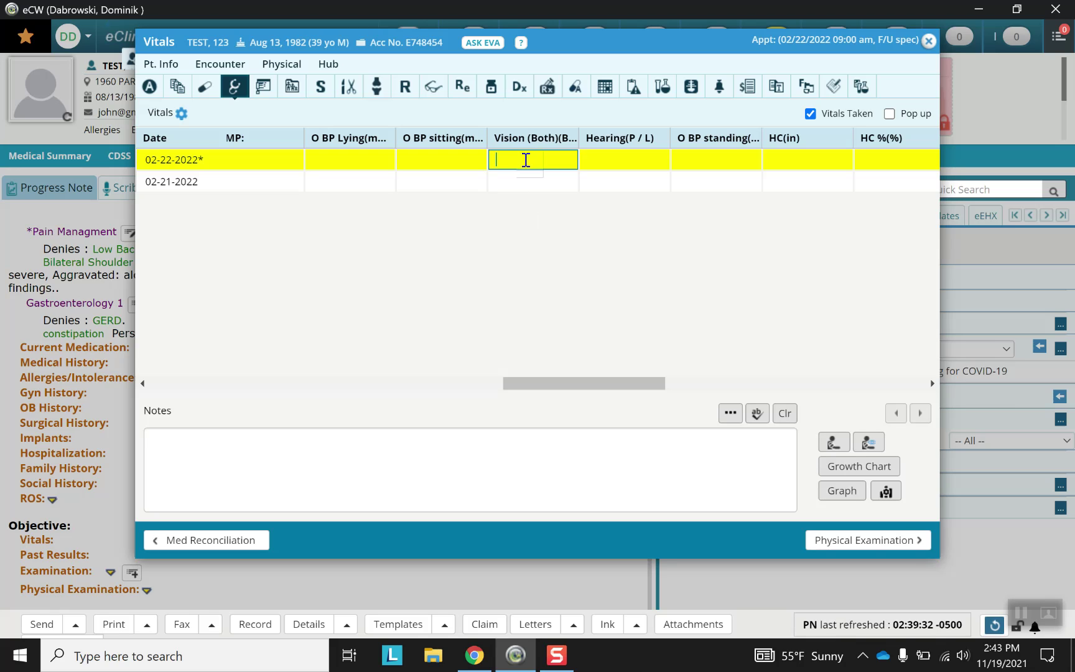
type("20.")
type("/20")
left_click_drag(628, 386, 890, 363)
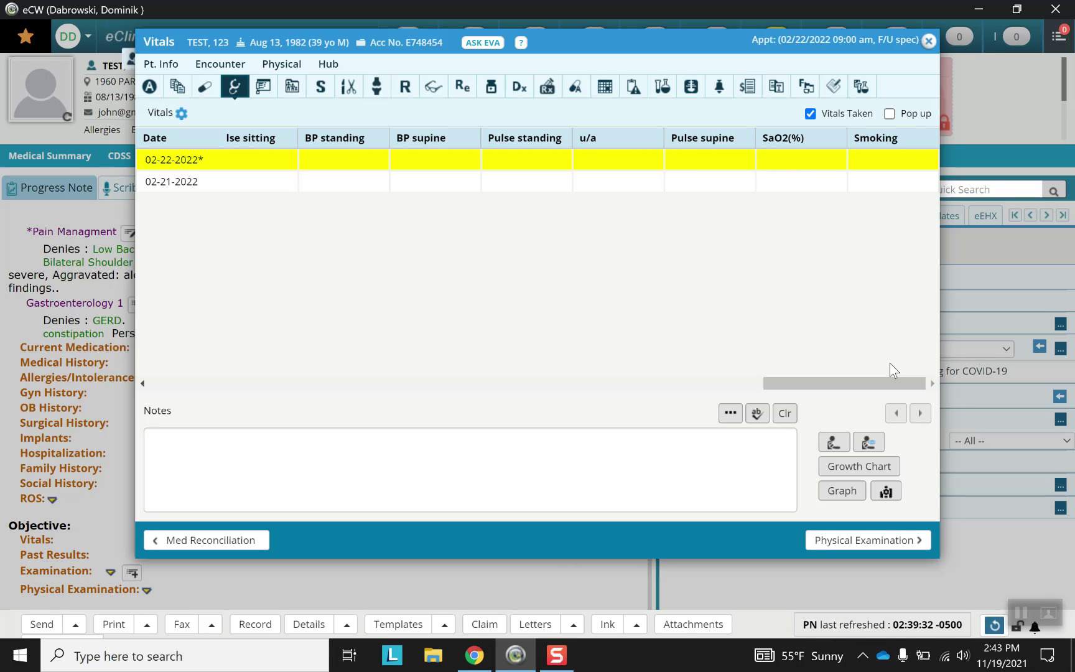
left_click(892, 155)
type("no")
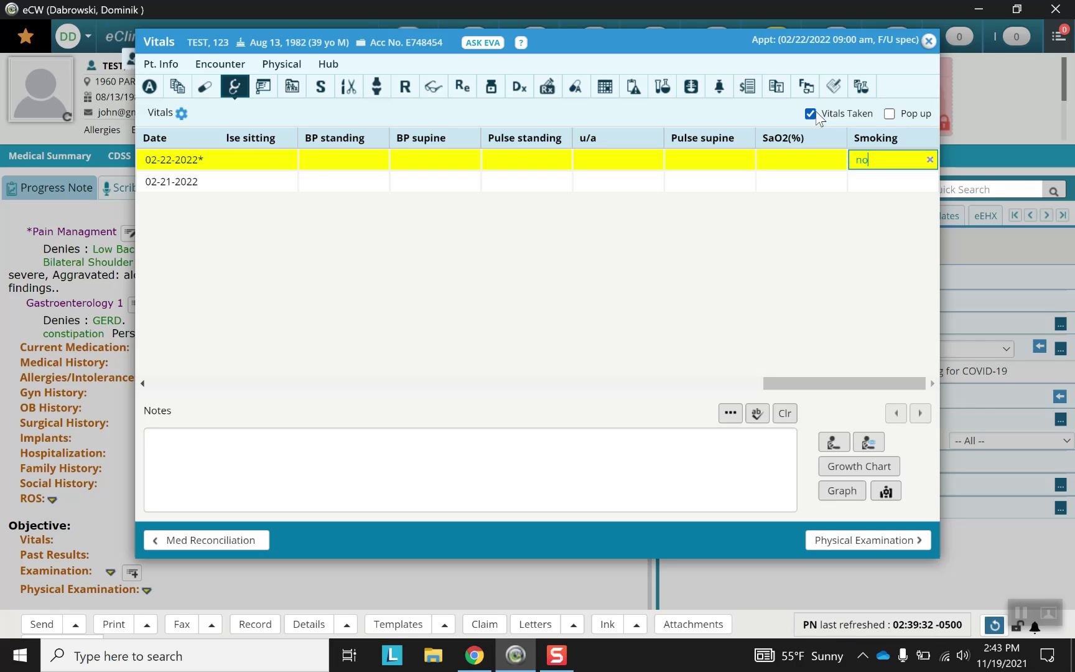
- Close the Vitals window and scroll the note to review the Vitals line
left_click(929, 42)
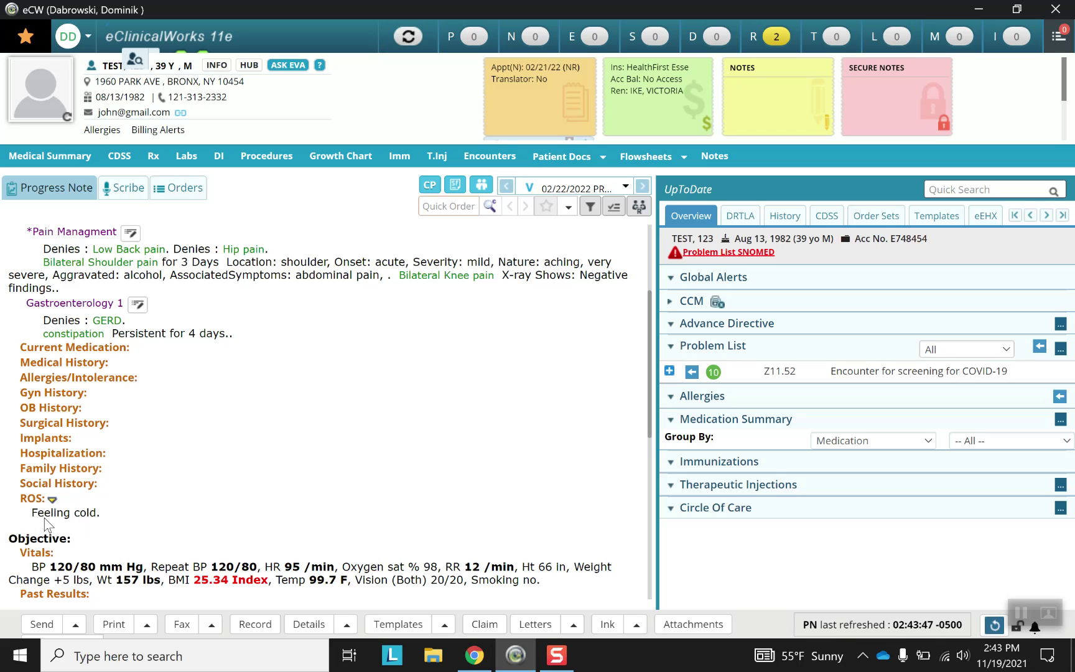
scroll(121, 489, "down", 3)
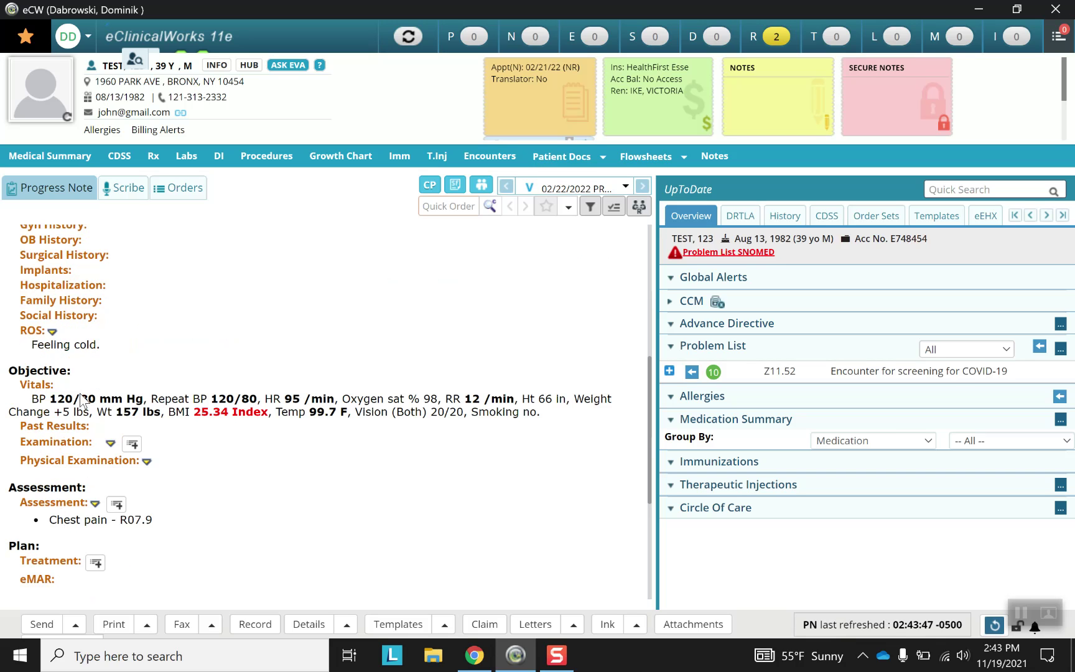